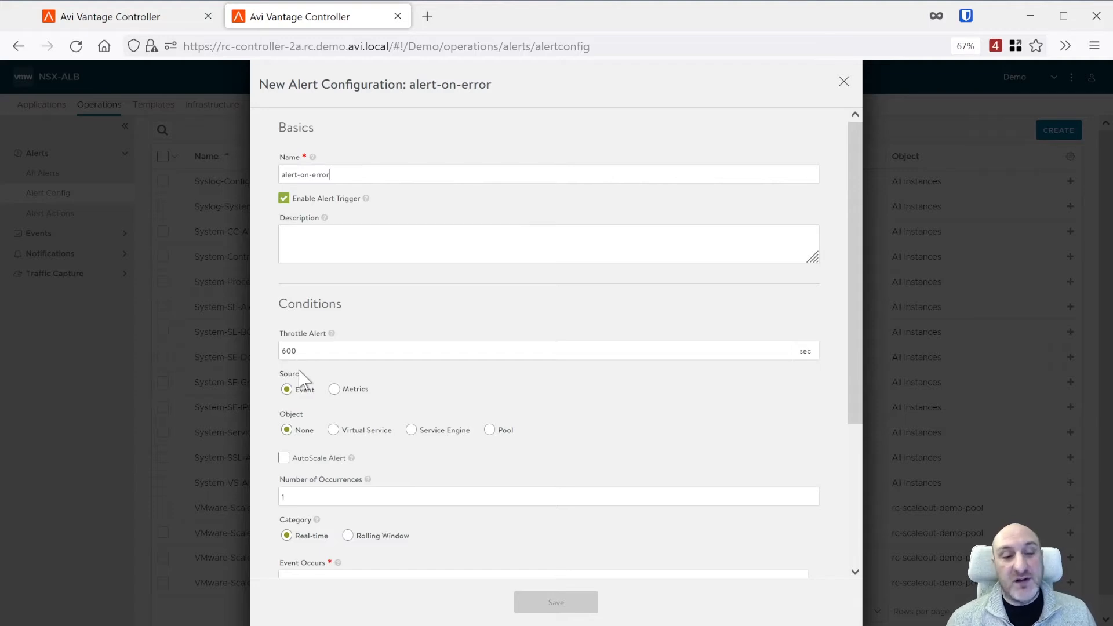
# - Set the alert source to Metrics for the Virtual Service object and choose app1 as the instance
pyautogui.click(335, 390)
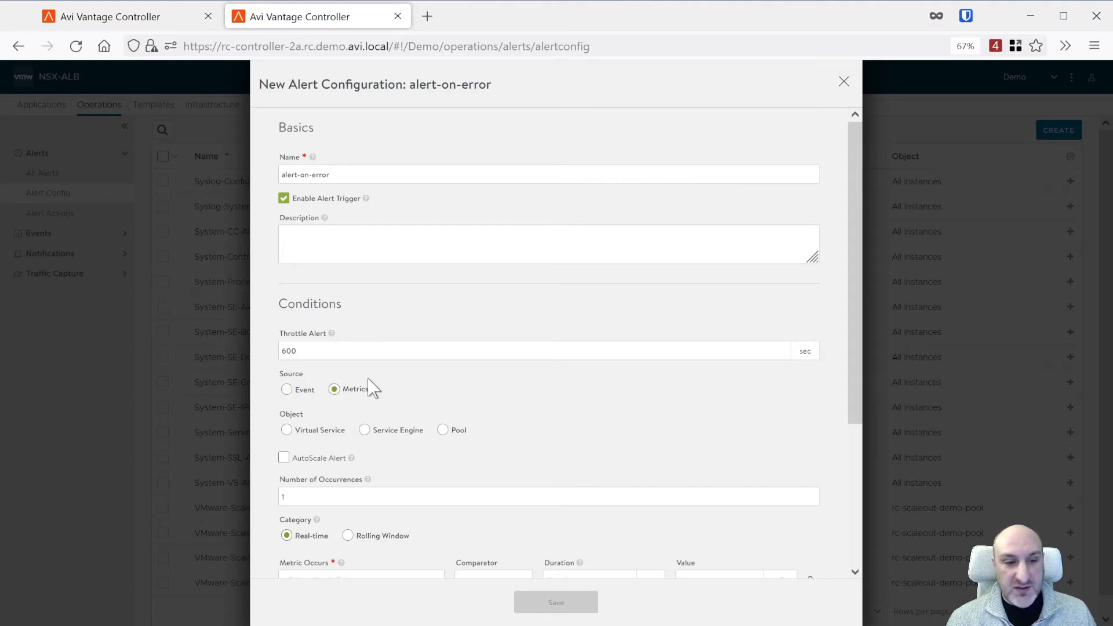
pyautogui.scroll(-3, 545, 394)
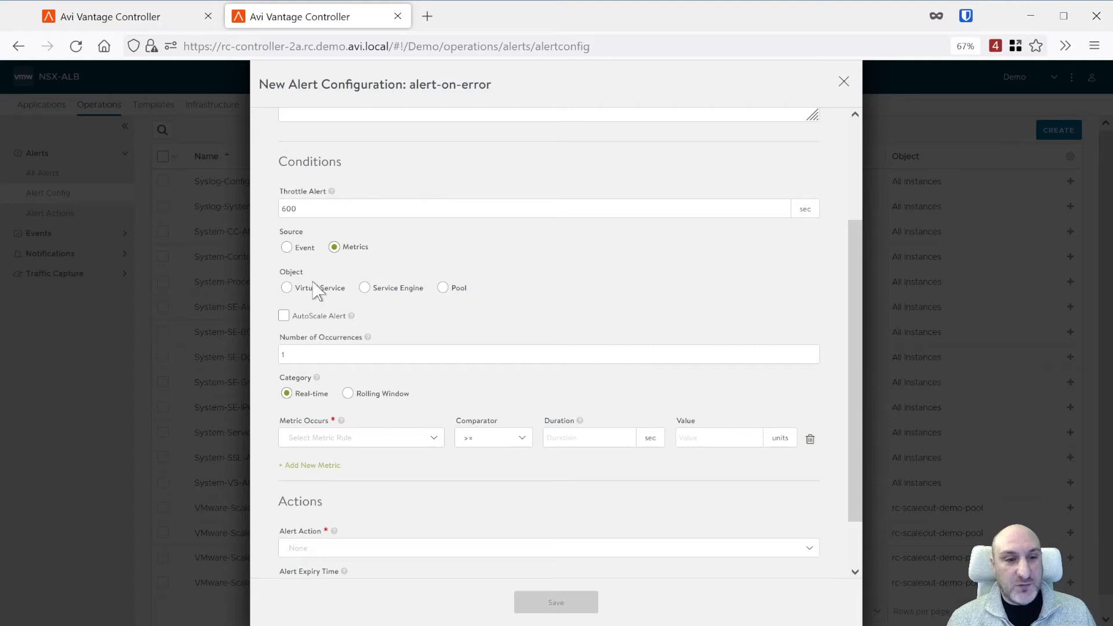
pyautogui.click(287, 288)
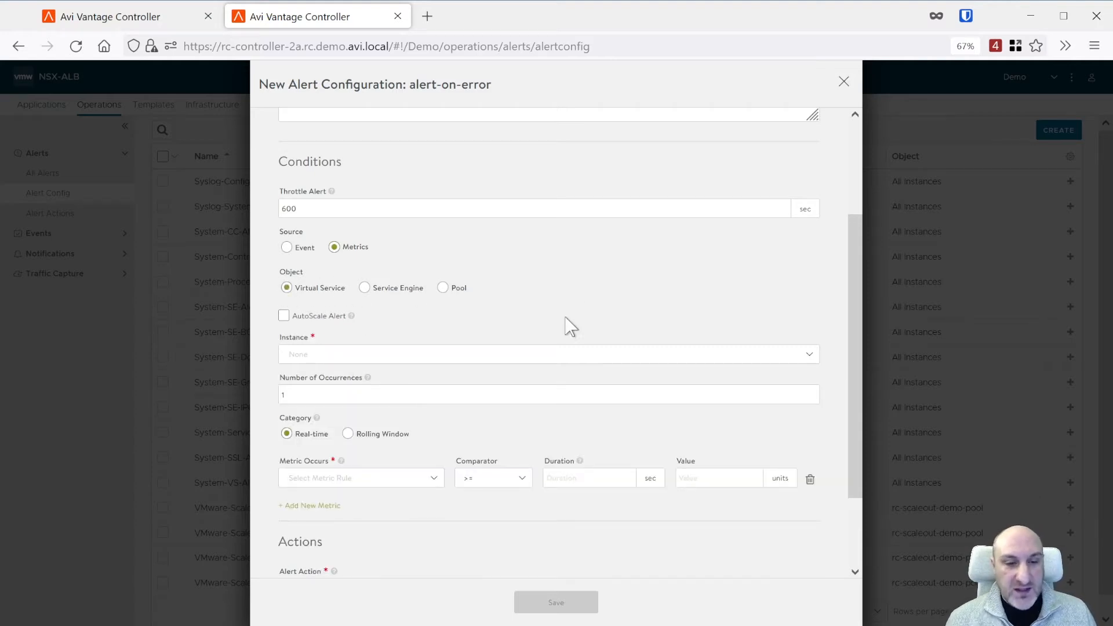
pyautogui.click(481, 355)
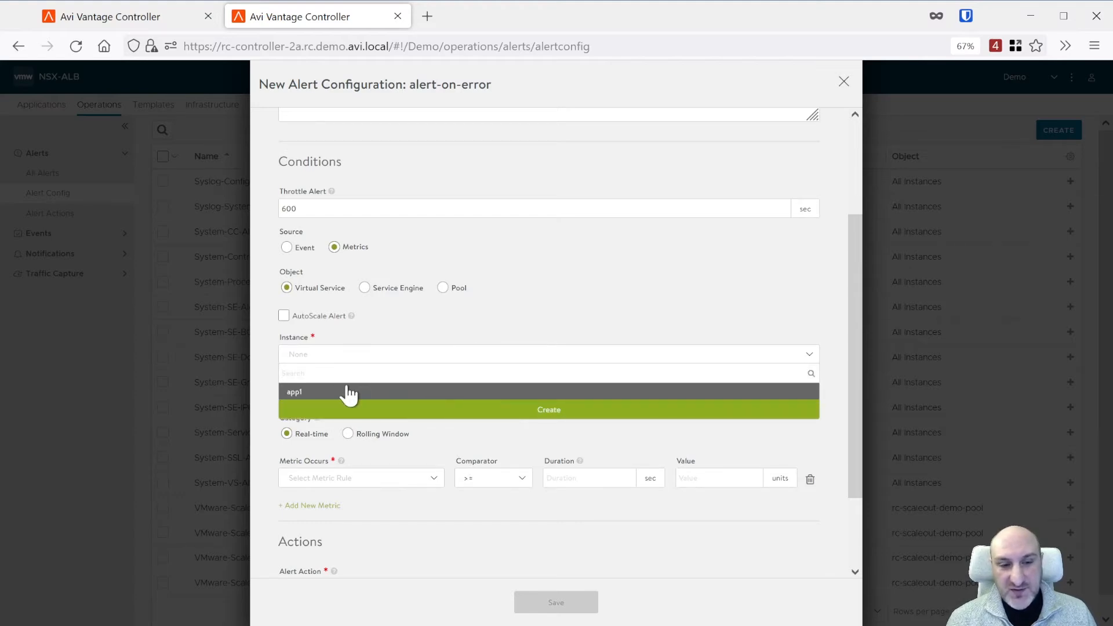
pyautogui.click(320, 393)
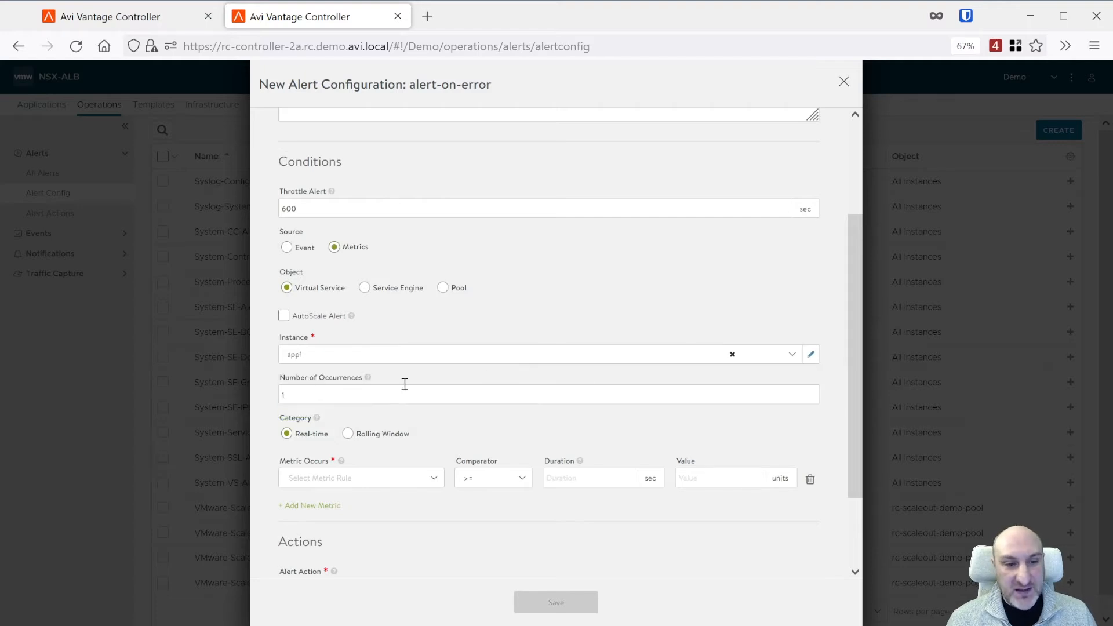
# - Filter the metric rules by 5xx and choose l7_client.avg_resp_5xx as the metric that triggers the alert
pyautogui.scroll(-1, 527, 312)
pyautogui.scroll(-2, 530, 313)
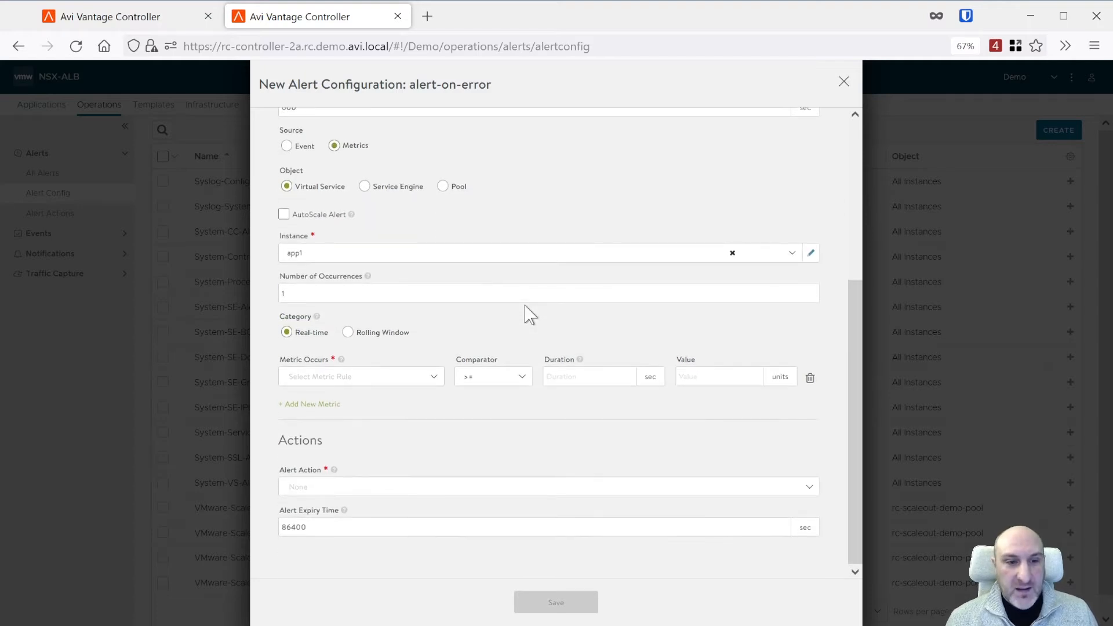
pyautogui.click(402, 385)
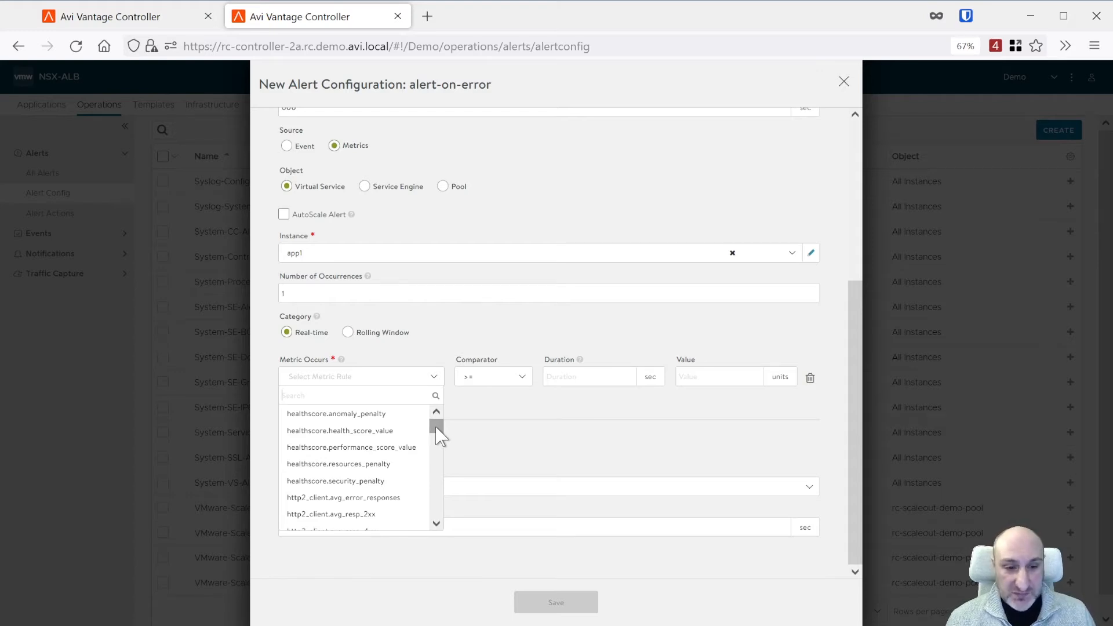
pyautogui.moveTo(438, 436); pyautogui.dragTo(435, 413)
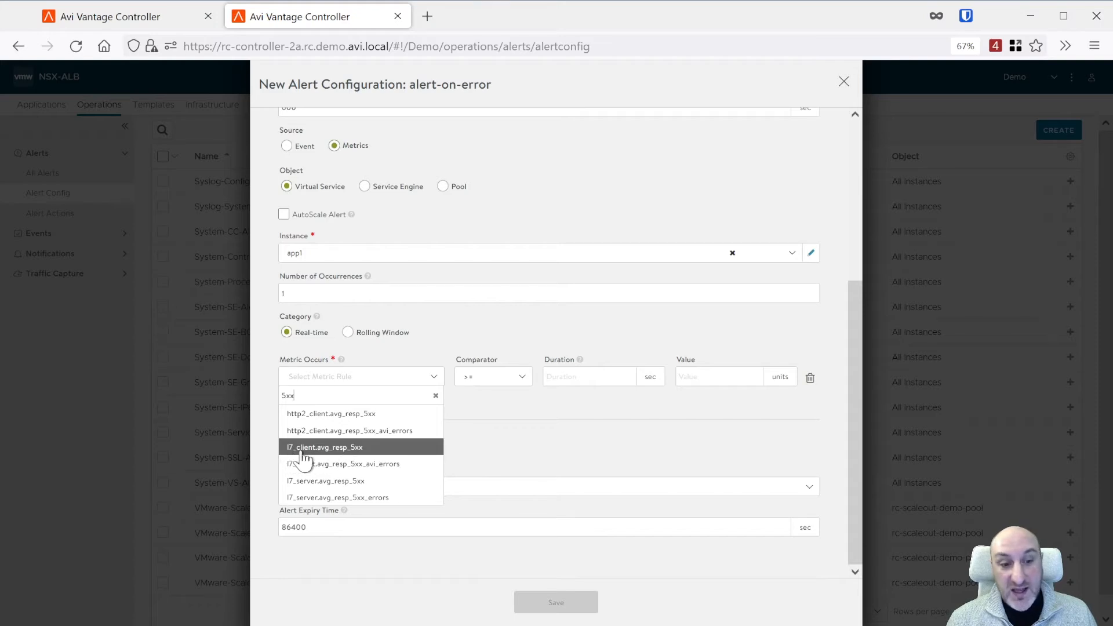
pyautogui.click(371, 450)
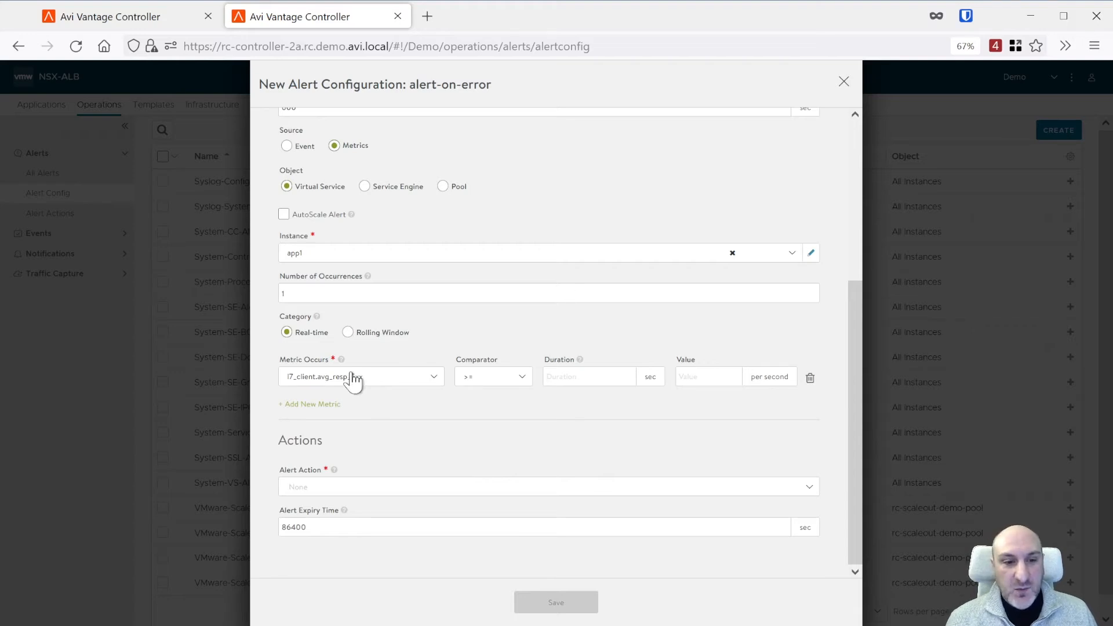
# - Set the metric's value to 10 per second and its duration to 300 seconds, and add and remove an extra metric row
pyautogui.click(716, 380)
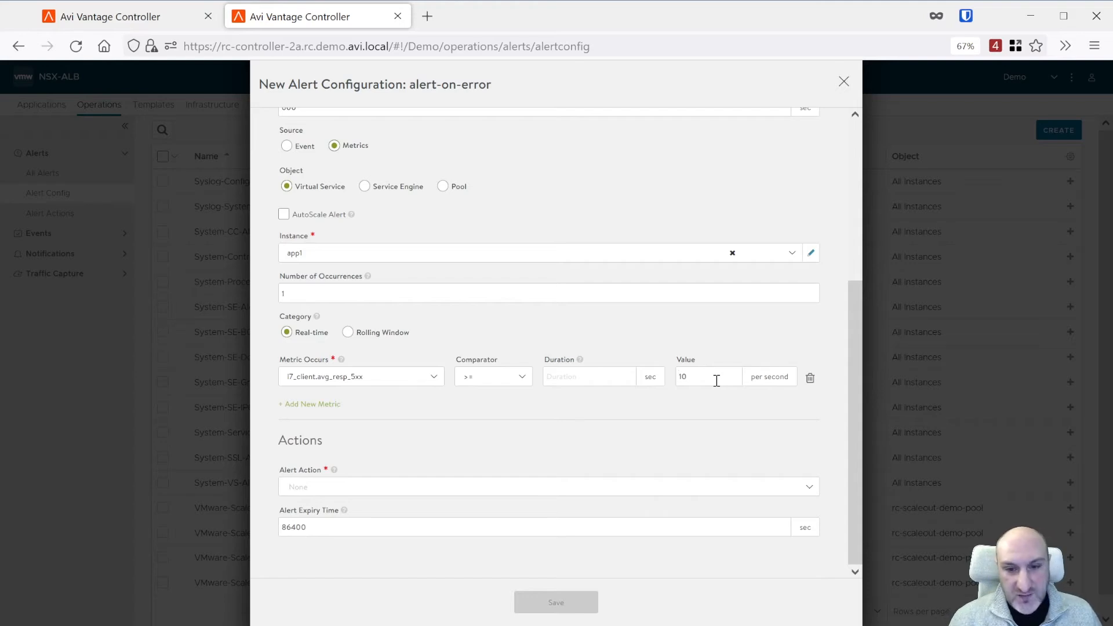
pyautogui.click(597, 374)
pyautogui.write('3')
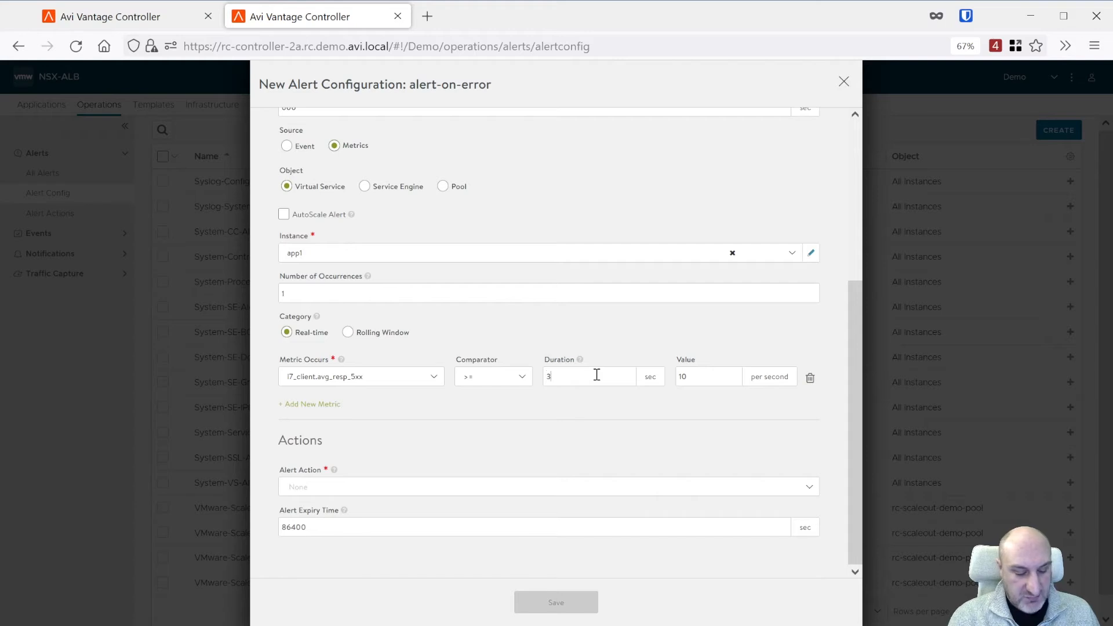
pyautogui.write('00')
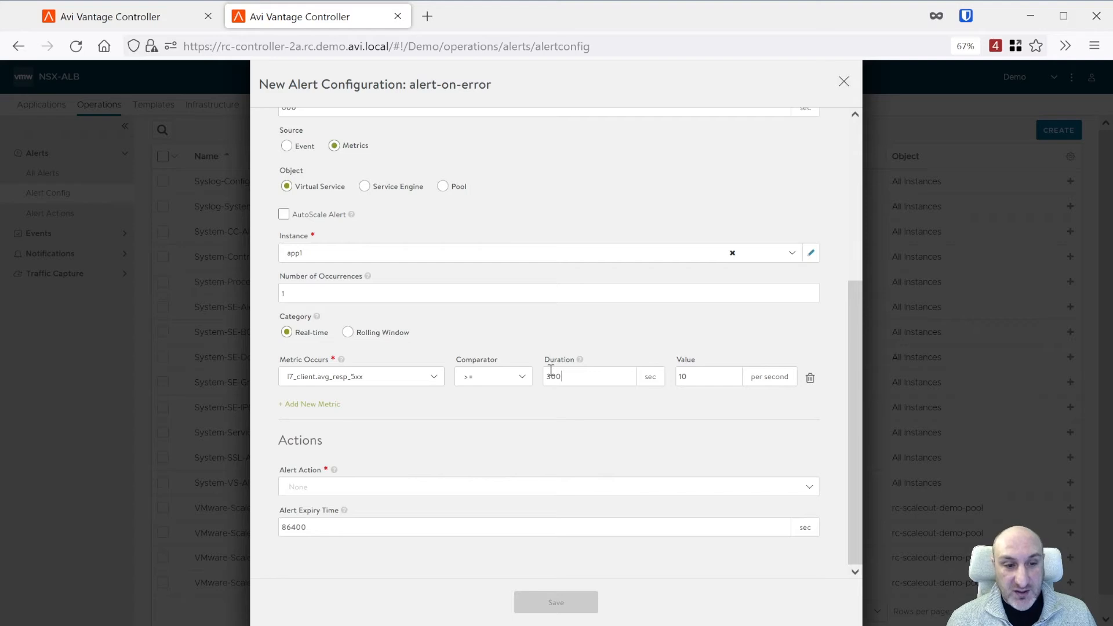
pyautogui.click(328, 405)
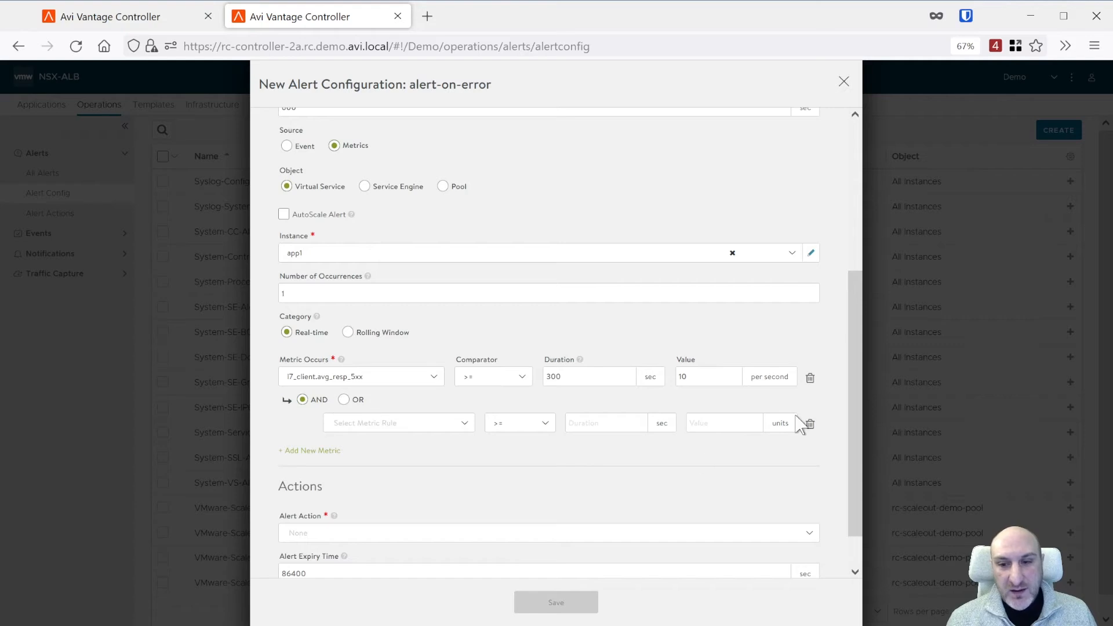
pyautogui.click(811, 425)
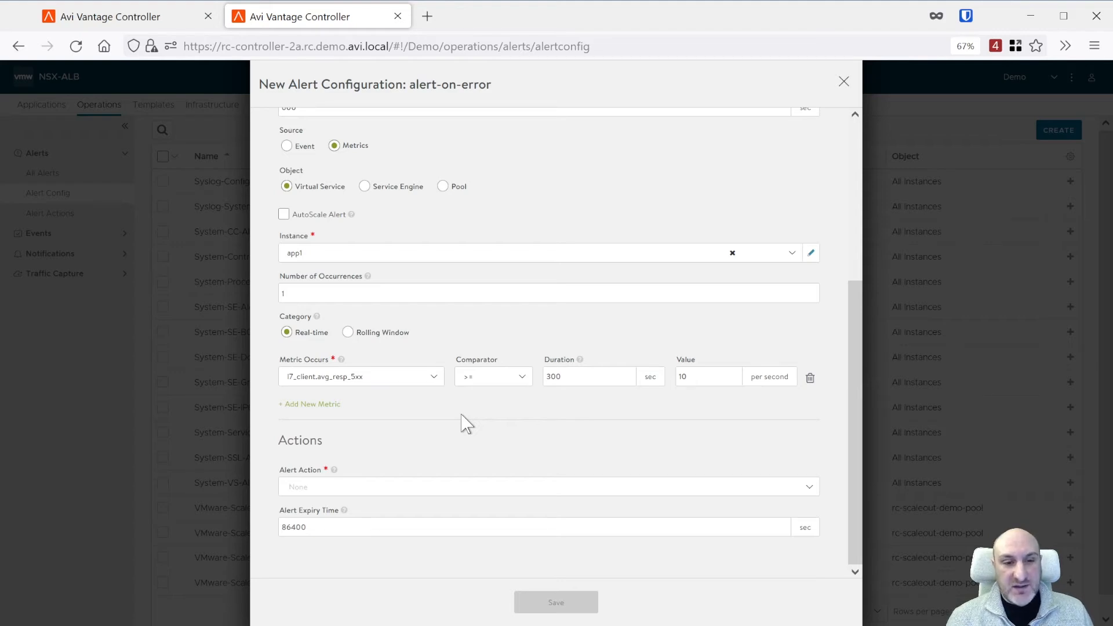
# - Create a new alert action named alert-on-error-action for this alert and set its alert level to Medium
pyautogui.click(384, 488)
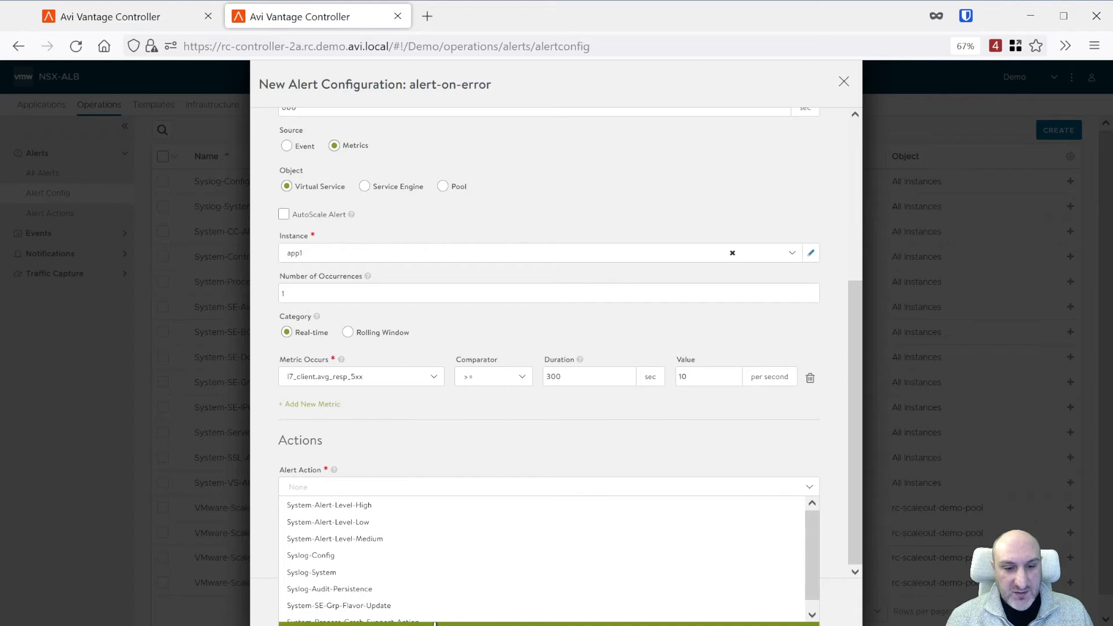
pyautogui.click(434, 622)
pyautogui.click(274, 204)
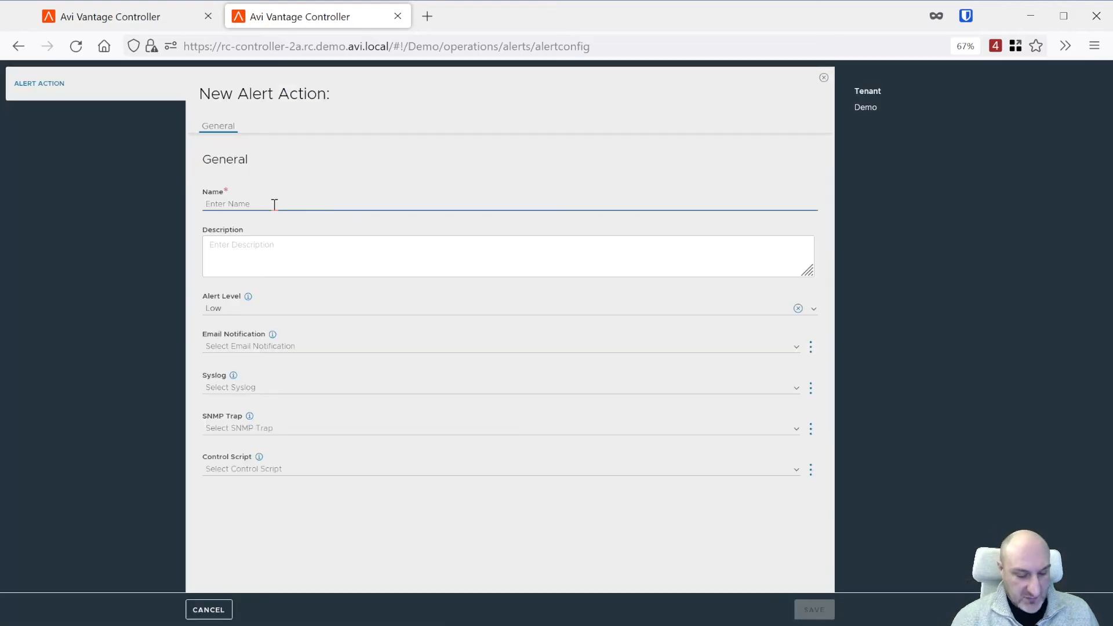
pyautogui.write('alert-on-error-action')
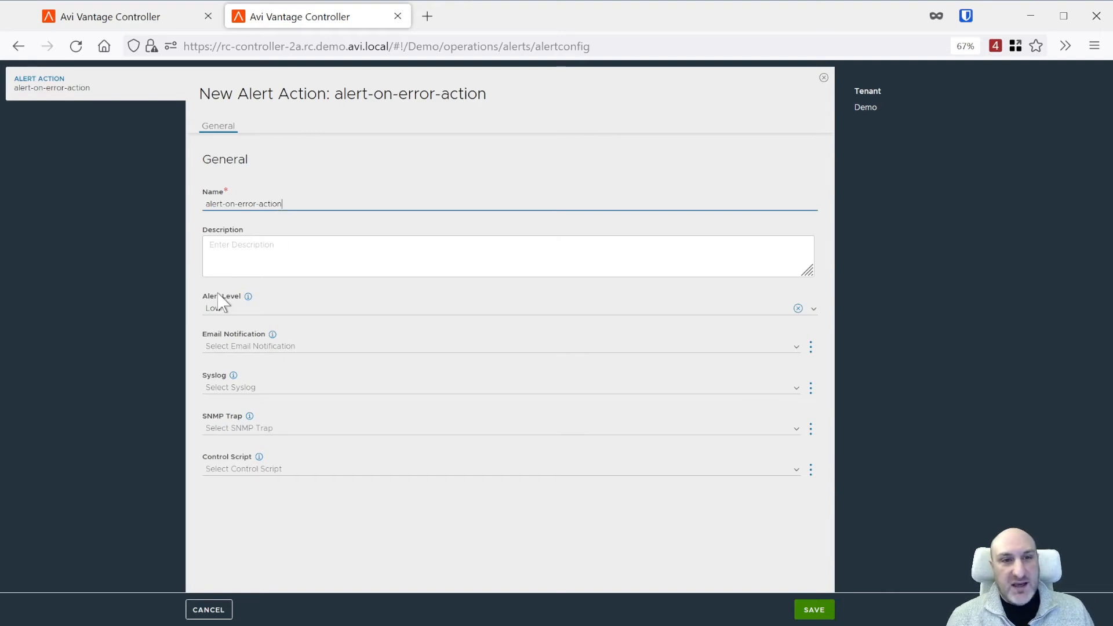
pyautogui.click(340, 308)
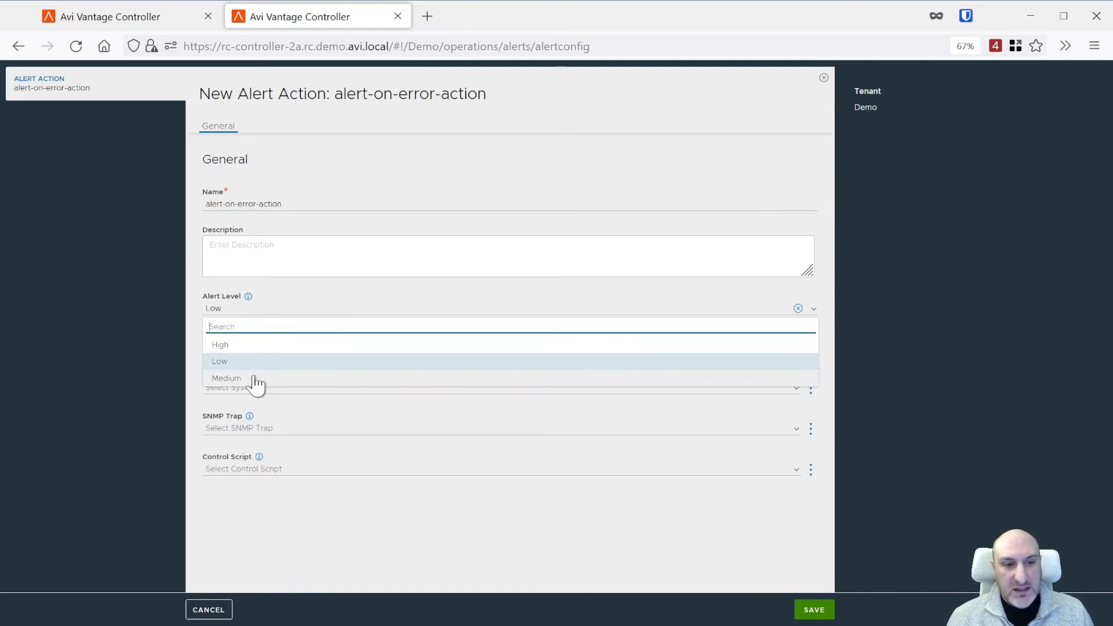
pyautogui.click(254, 379)
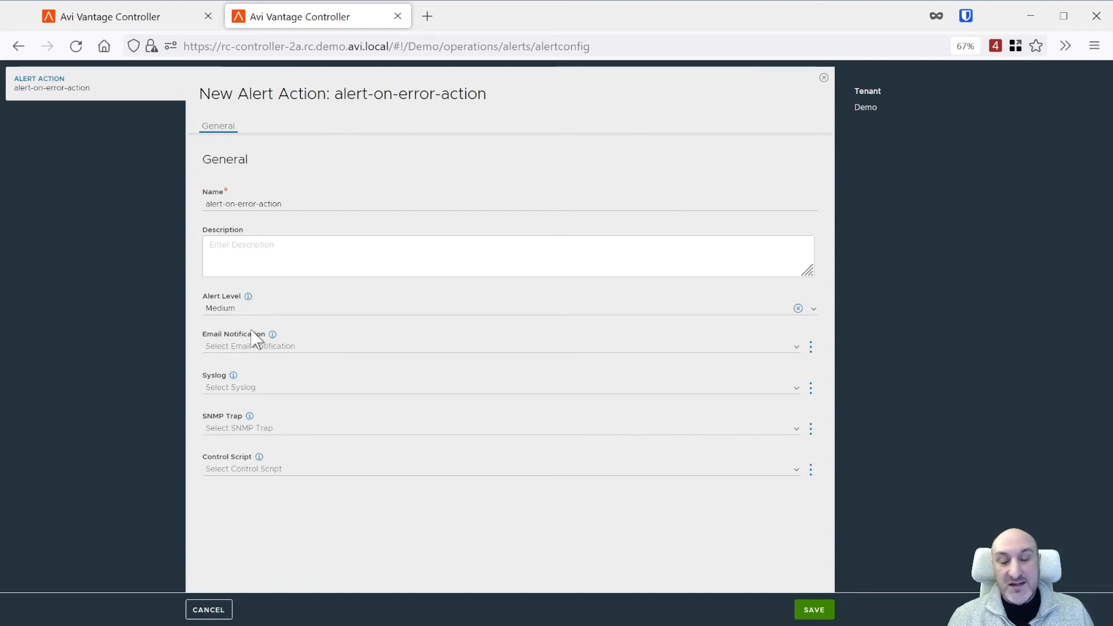
# - Assign the alert-on-error-email notification to the action, and save both the action and the alert configuration
pyautogui.click(336, 349)
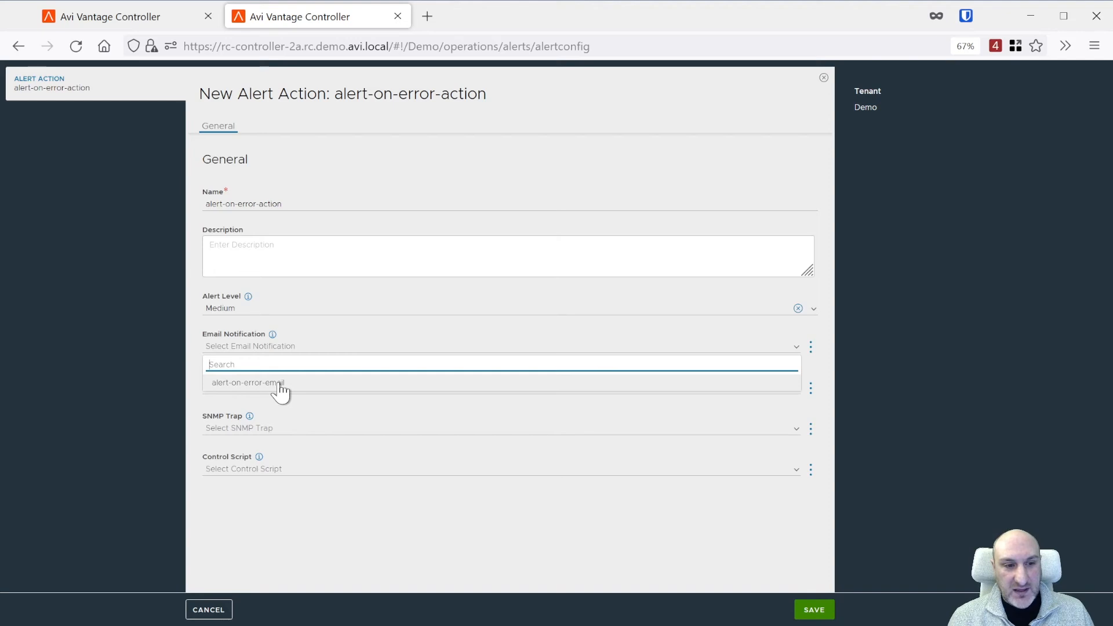
pyautogui.click(281, 385)
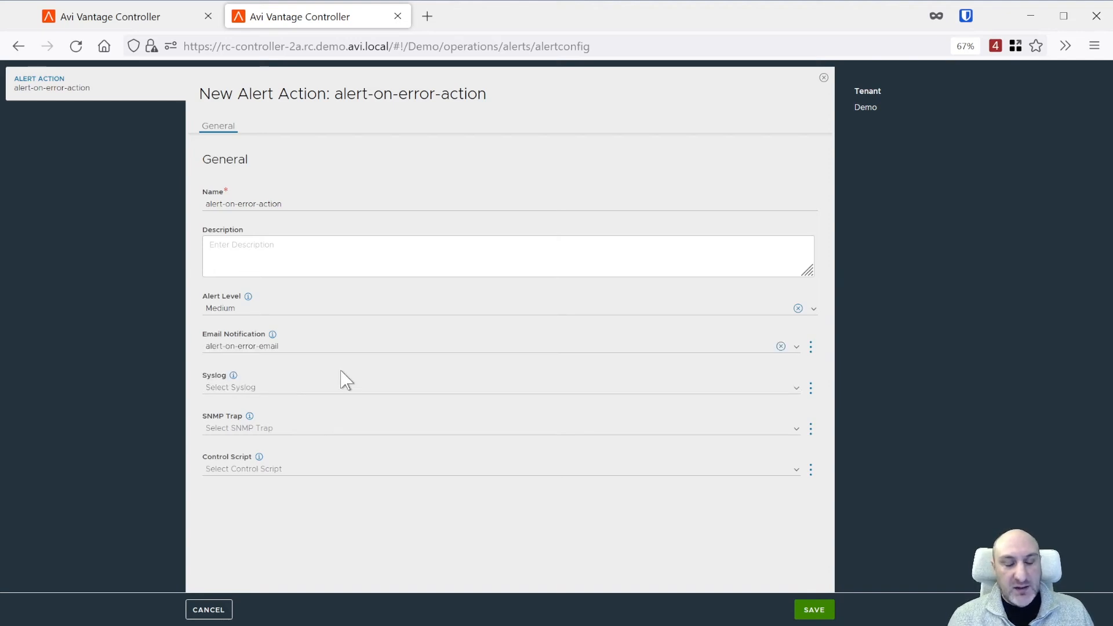
pyautogui.click(814, 609)
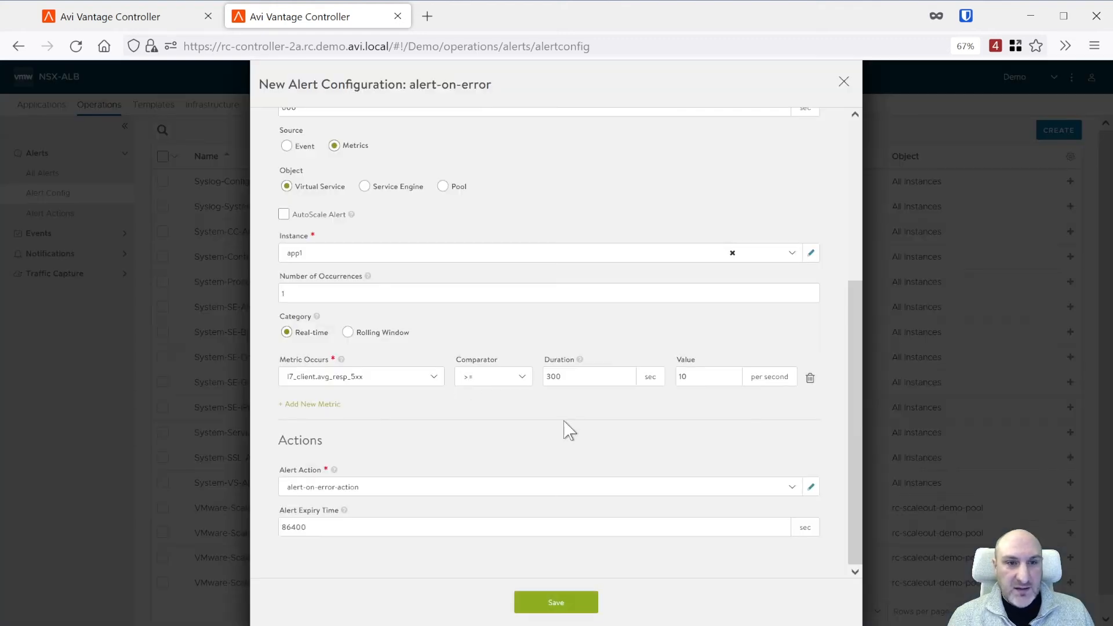
pyautogui.click(556, 603)
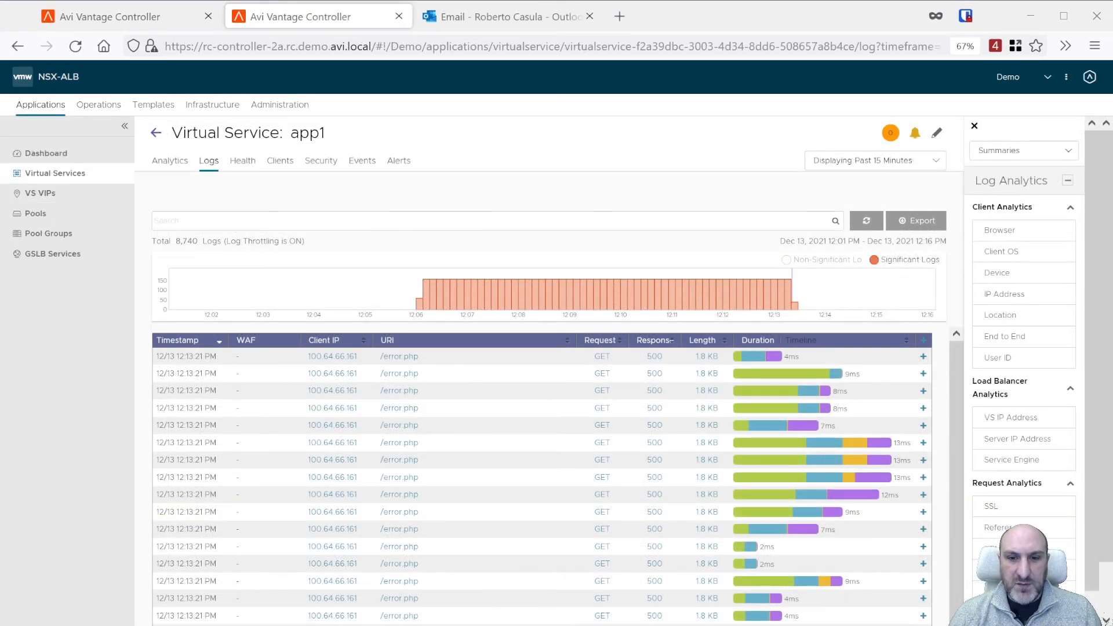
# - Review app1's logs and alerts, expanding the alert-on-error entry to examine its metric, value, report time and end time
pyautogui.scroll(-1, 542, 423)
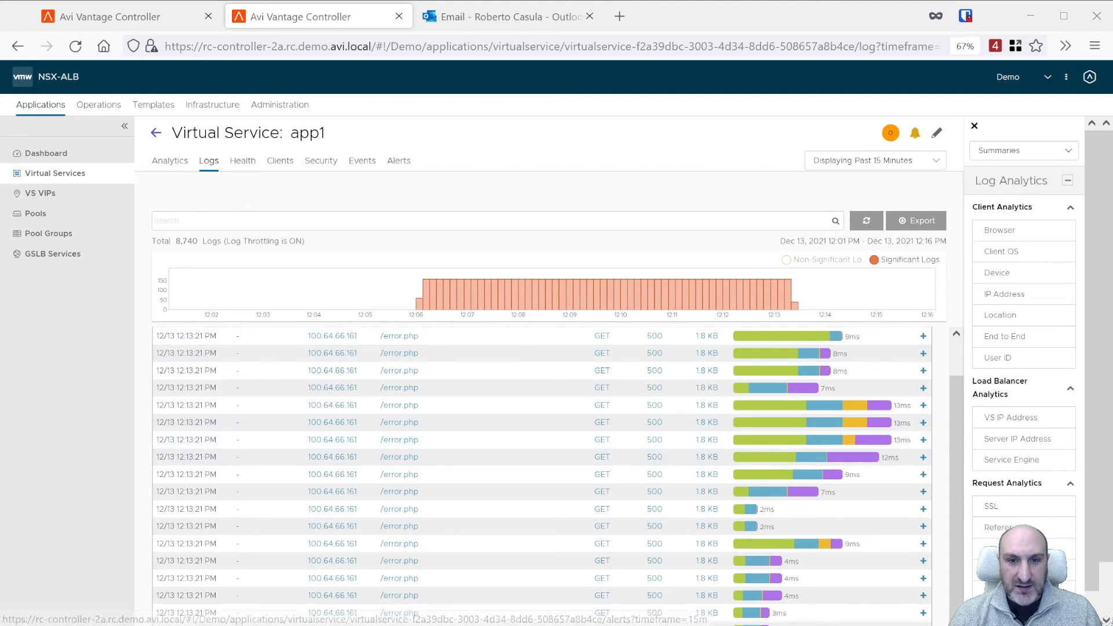
pyautogui.click(400, 162)
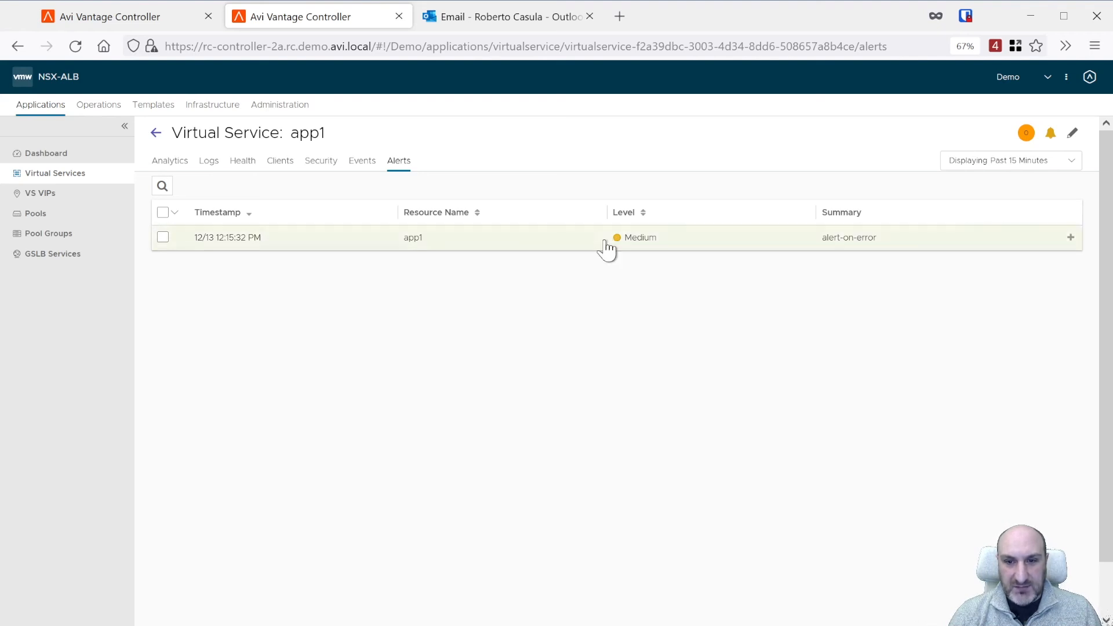
pyautogui.click(1071, 238)
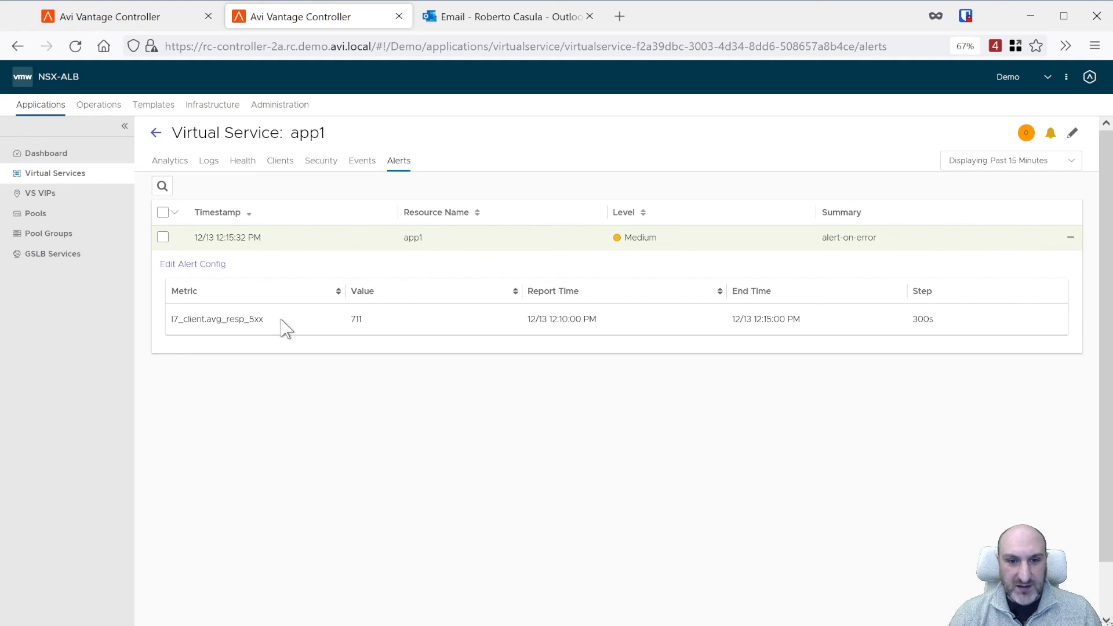
pyautogui.moveTo(286, 328); pyautogui.dragTo(150, 331)
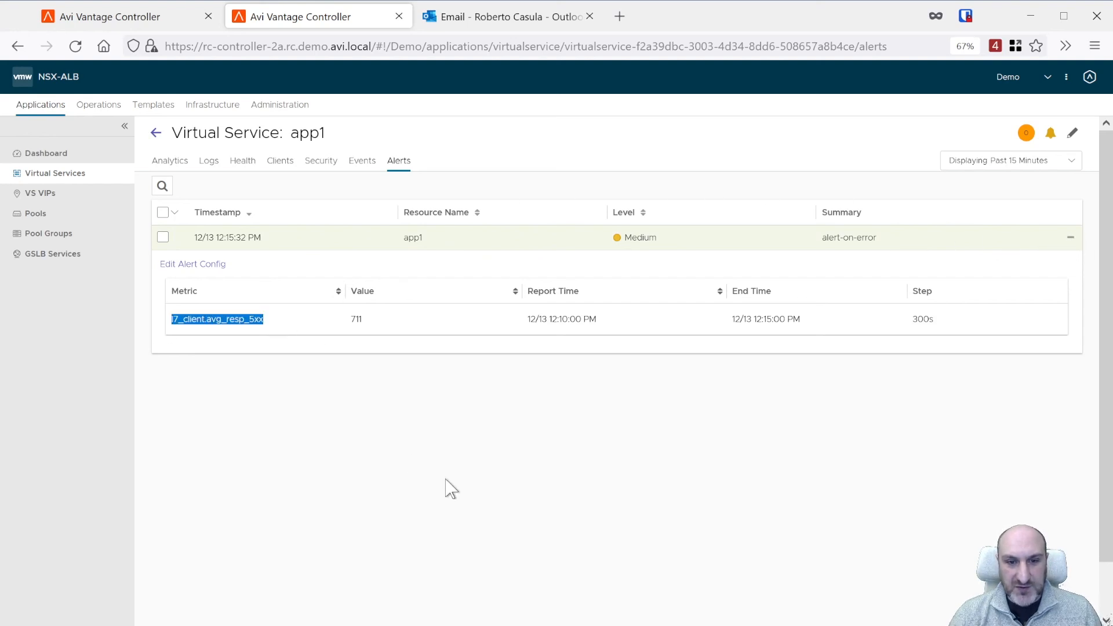
pyautogui.doubleClick(349, 318)
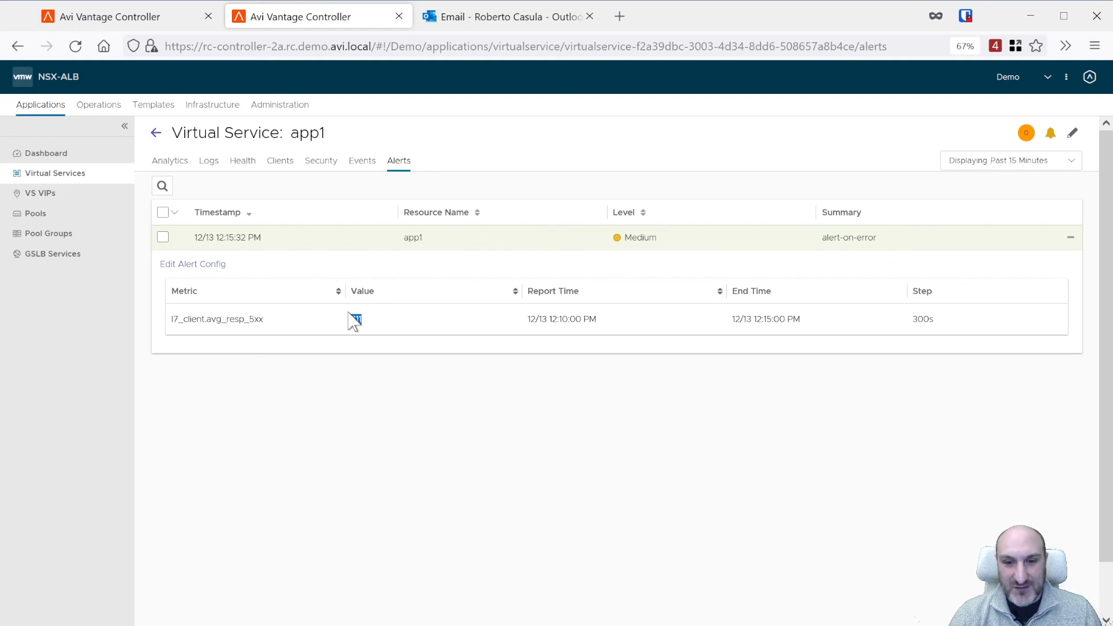
pyautogui.moveTo(527, 319); pyautogui.dragTo(802, 326)
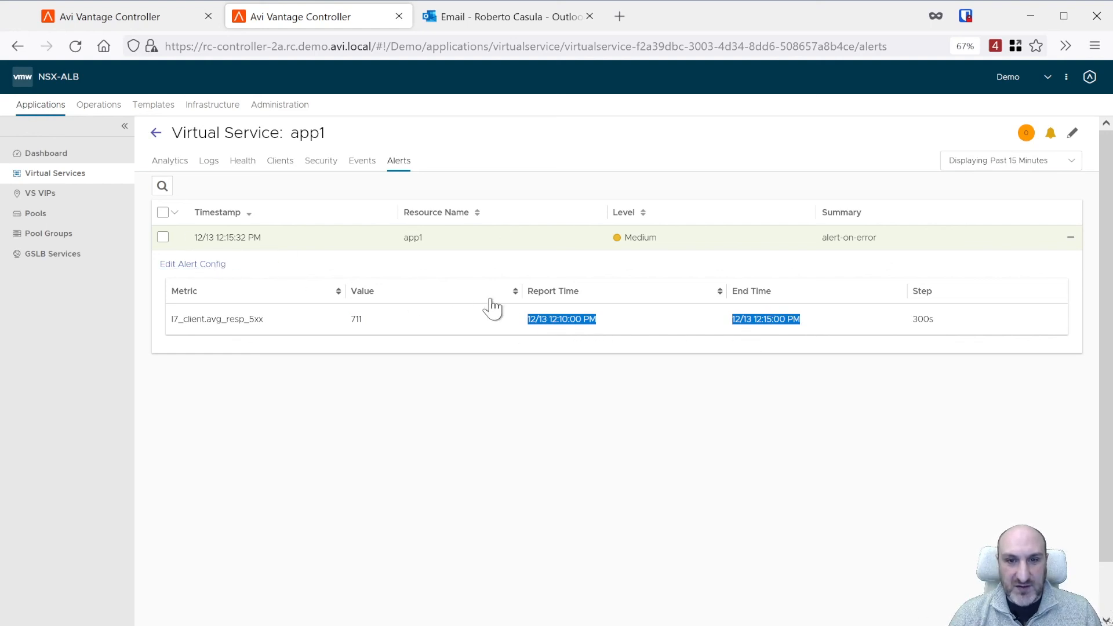
# - Switch to Outlook to read the alert notification email, and return to the Avi controller
pyautogui.click(520, 20)
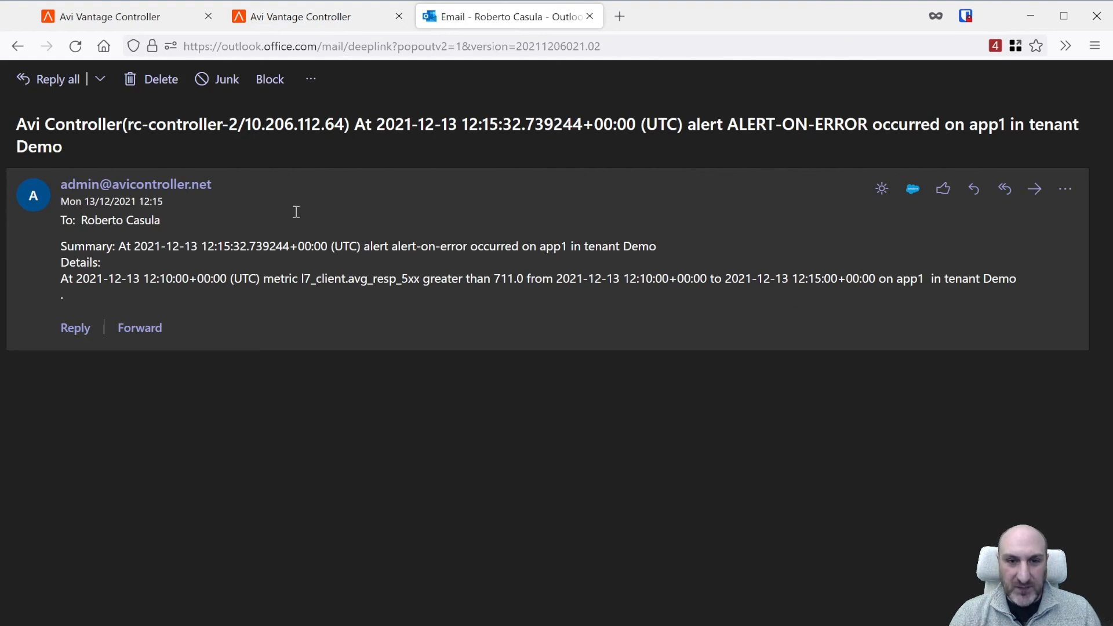
pyautogui.click(302, 17)
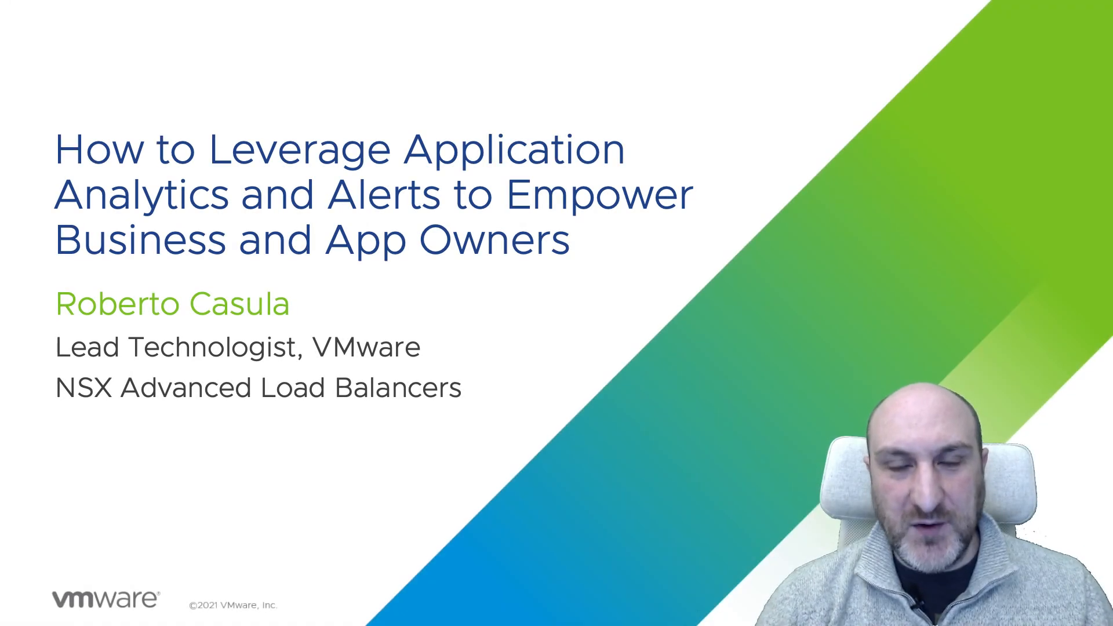